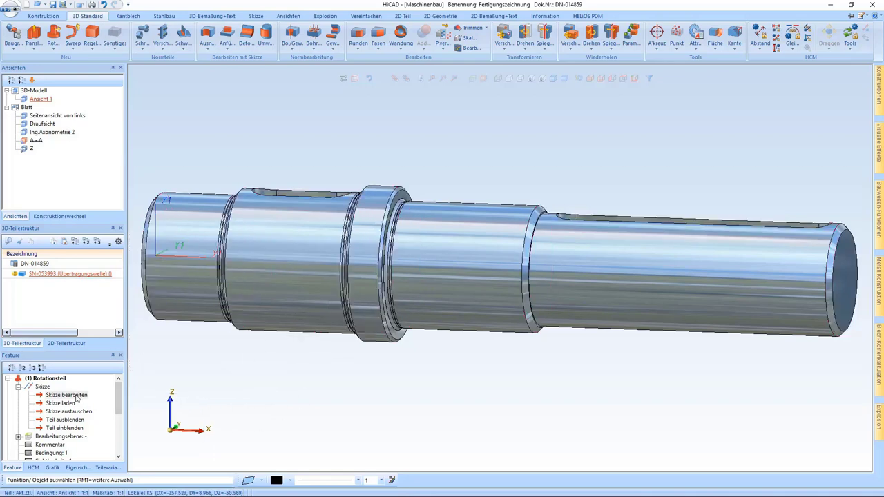
Open the shaft sketch in front view and align its centre line parallel to X.
double_click(67, 395)
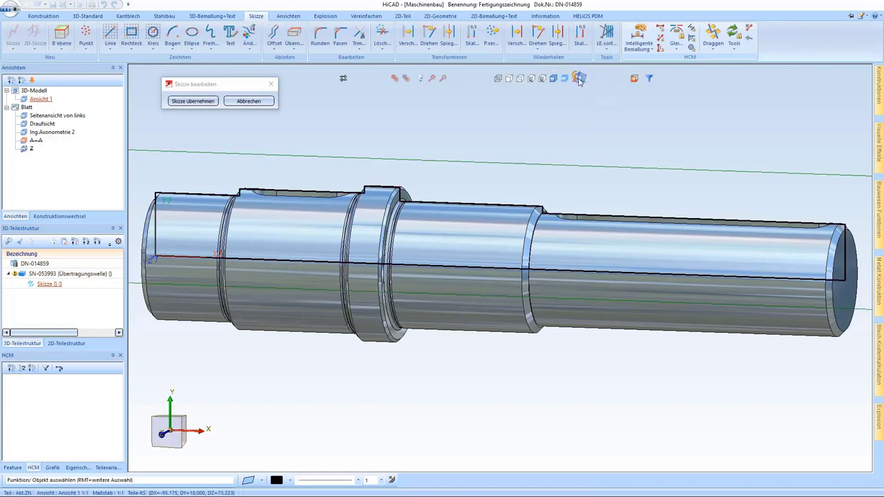
left_click(633, 80)
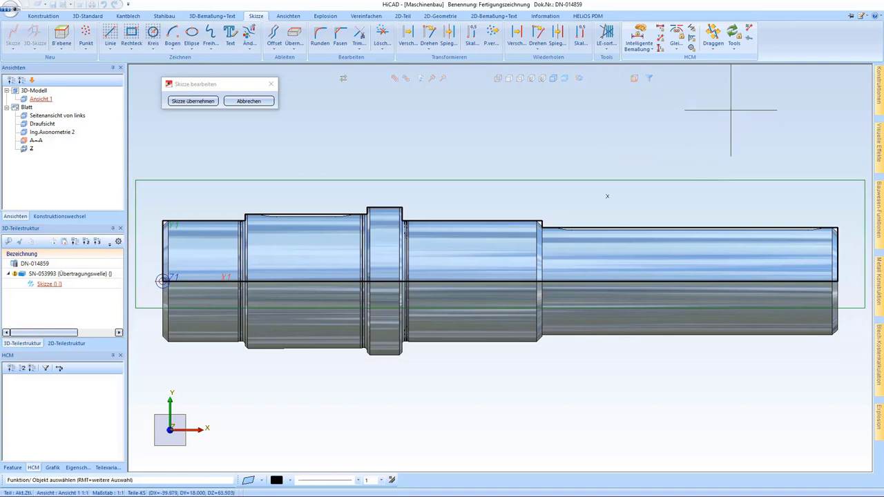
left_click(681, 48)
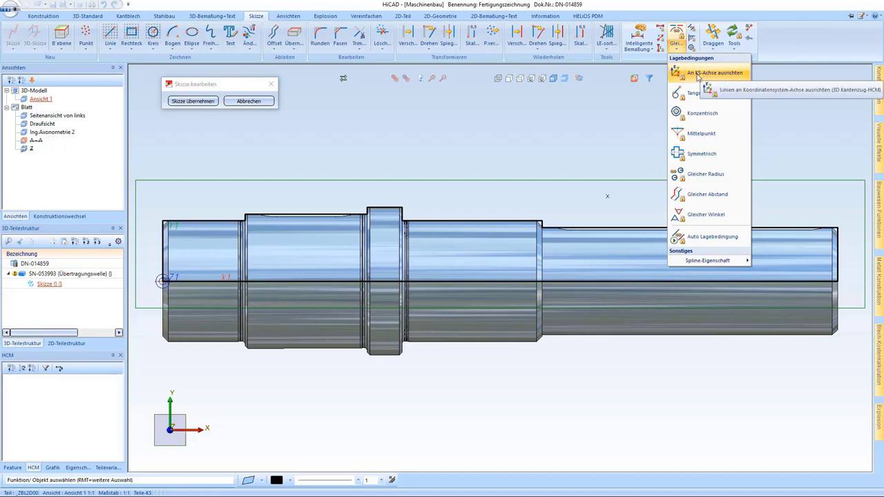
left_click(697, 73)
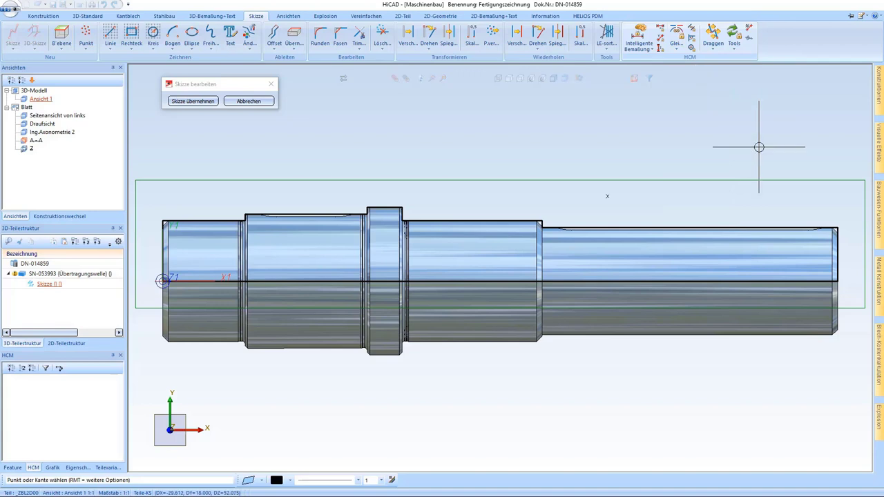
left_click(661, 281)
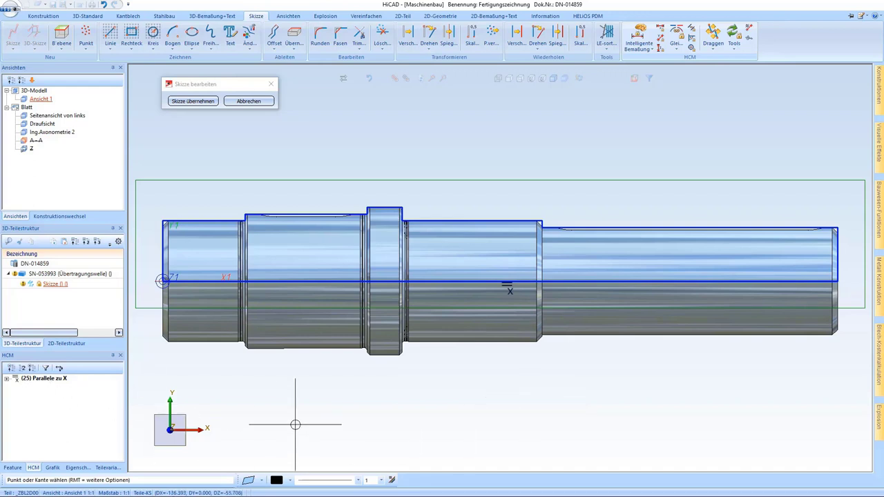
Run Auto Lagebedingung to add parallel-to-X/Y constraints (28)–(36) to all profile lines.
left_click(678, 49)
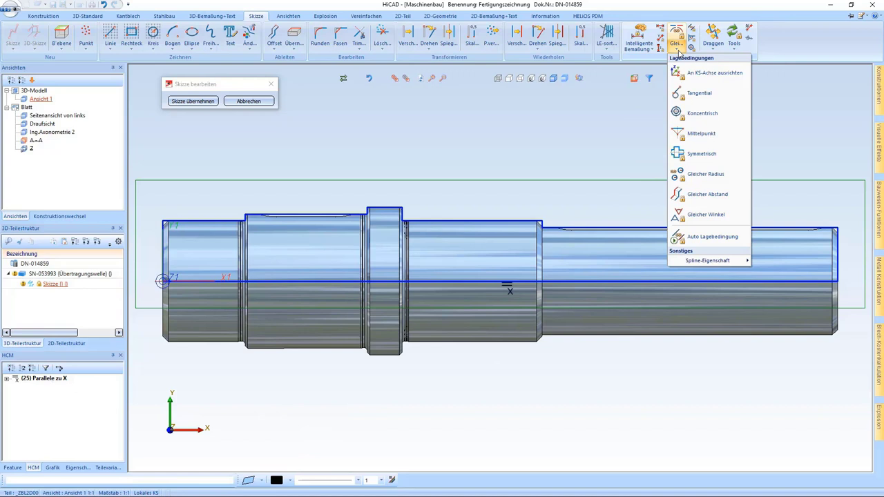
left_click(707, 239)
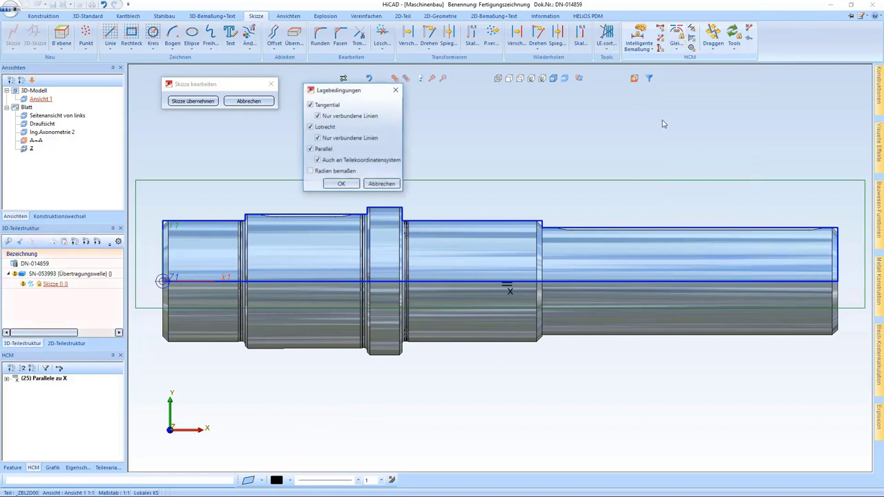
left_click(340, 185)
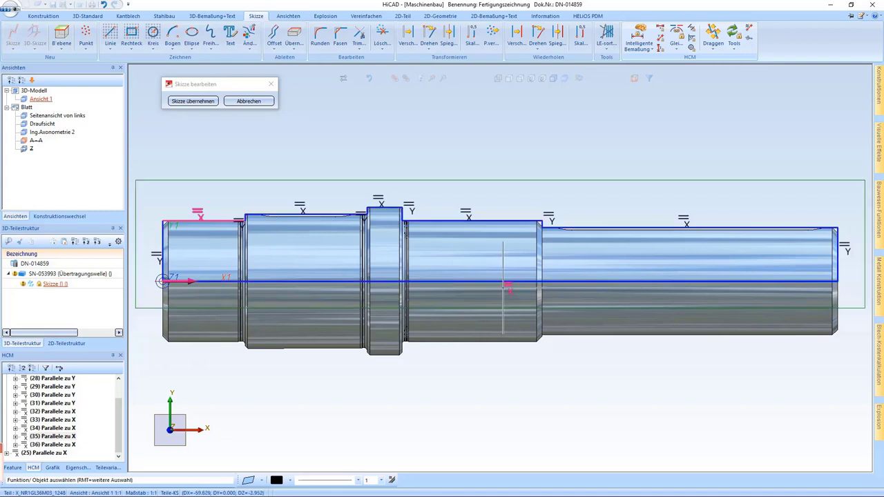
Select the centre line, its constraint marker, and HCM constraints (30), (31), (33), (34).
left_click(503, 281)
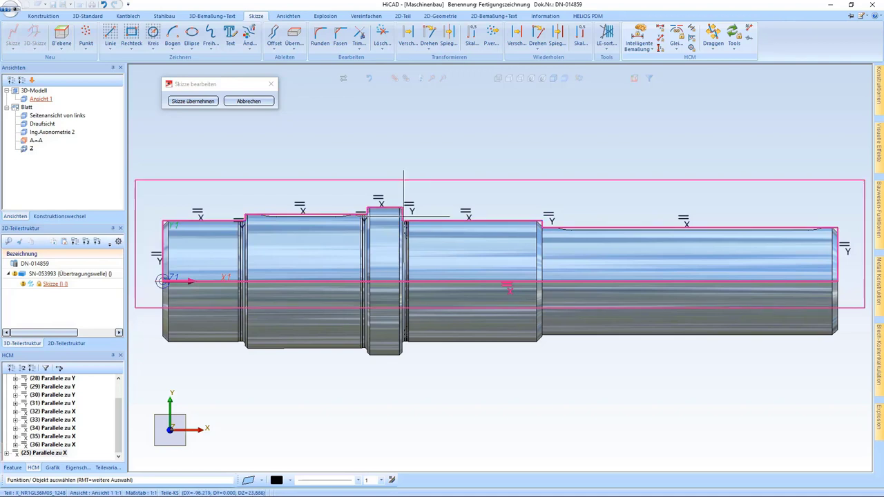
left_click(408, 208)
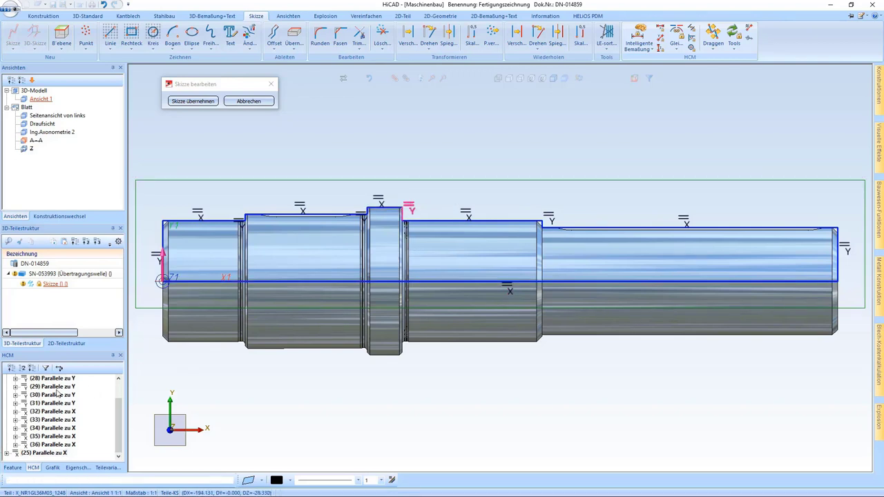
left_click(56, 395)
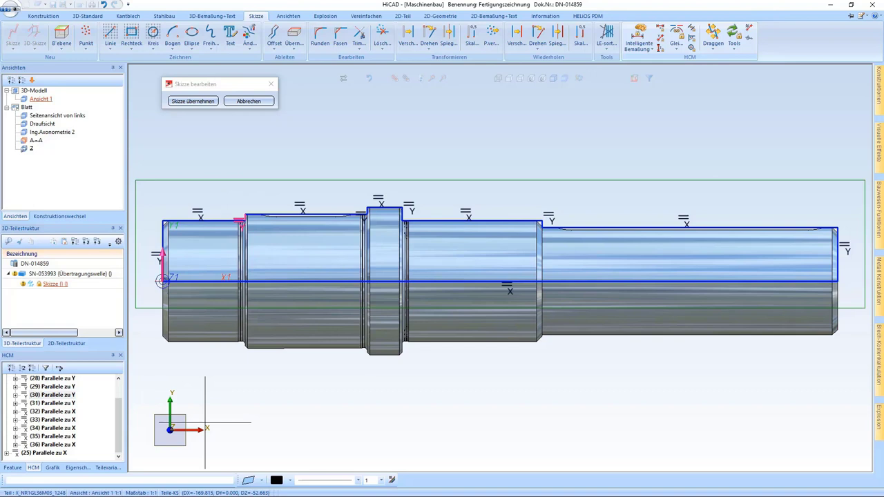
left_click(59, 424, "ctrl")
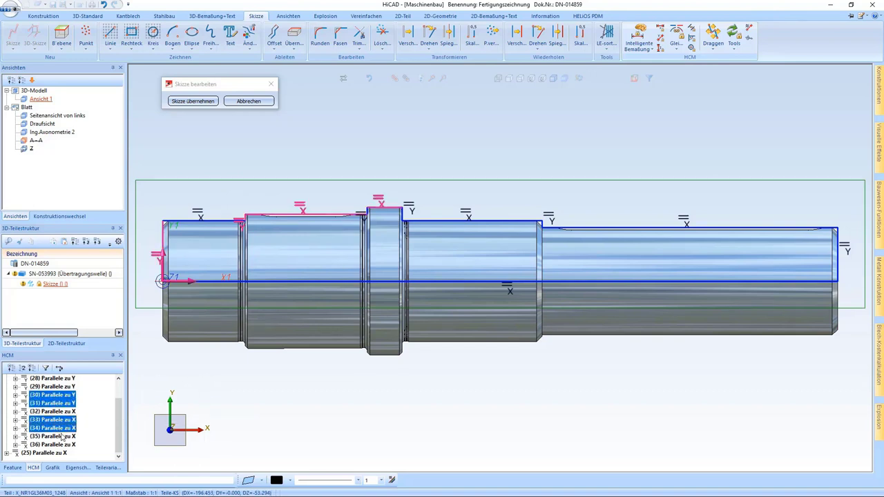
Add constraint (35) Parallele zu X to the selection and switch to isometric view.
left_click(66, 436, "ctrl")
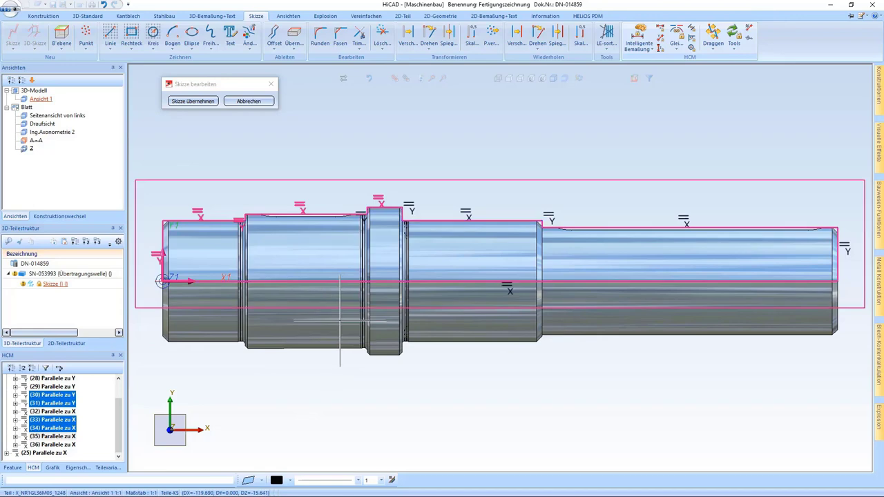
key("Home")
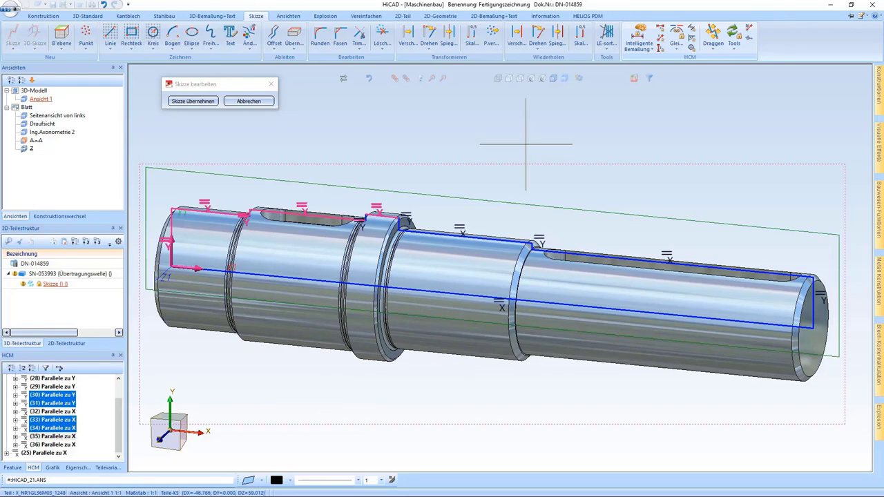
Dimension the lower edge as 251 and the right step's upper edge as 110.
left_click(638, 35)
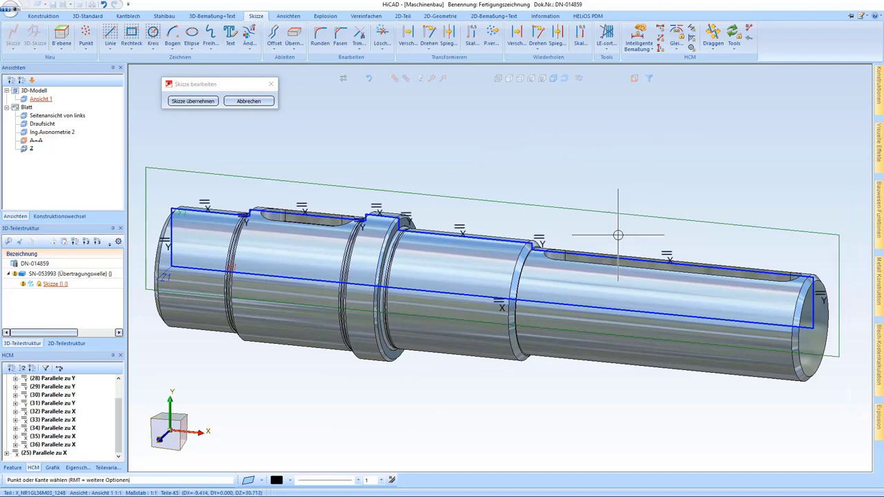
left_click(579, 304)
left_click(551, 383)
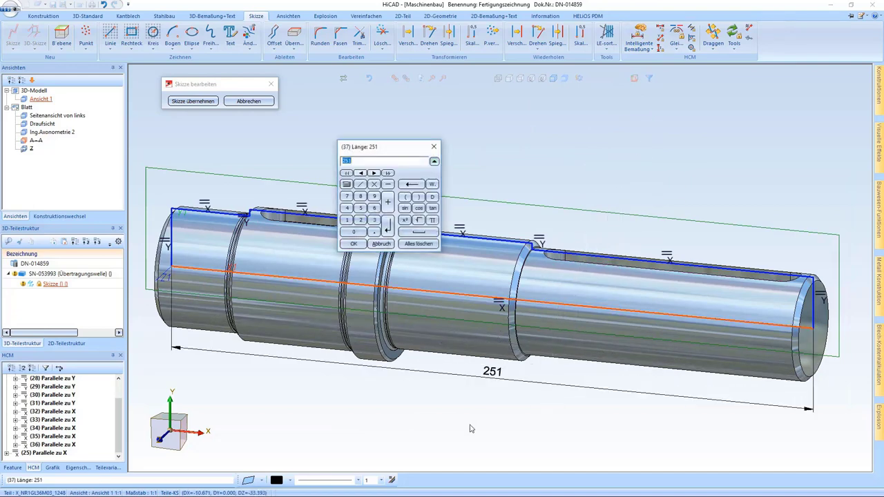
key("Return")
left_click(583, 254)
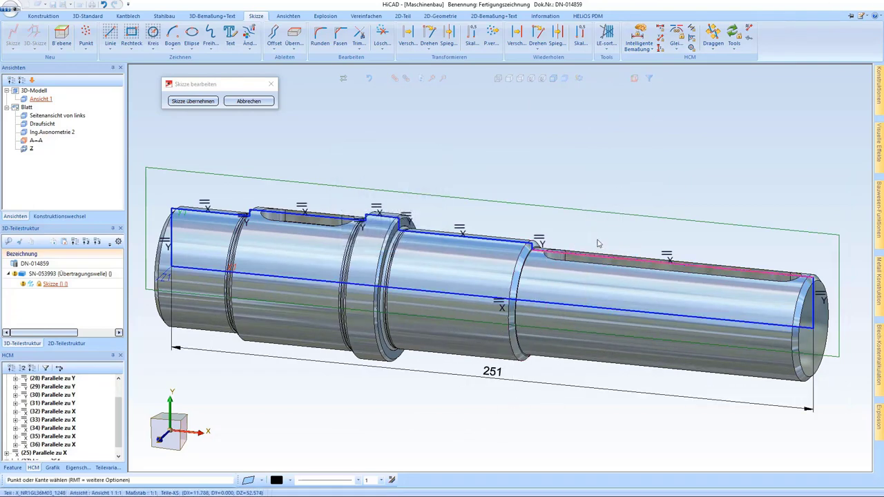
left_click(587, 216)
key("Return")
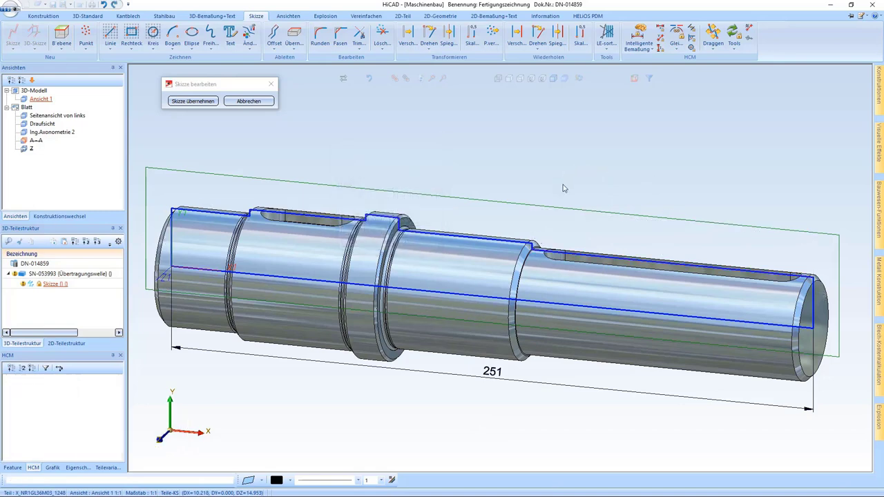
Add another 110 dimension on the upper groove edge, reopen its value, and close unchanged.
left_click(635, 38)
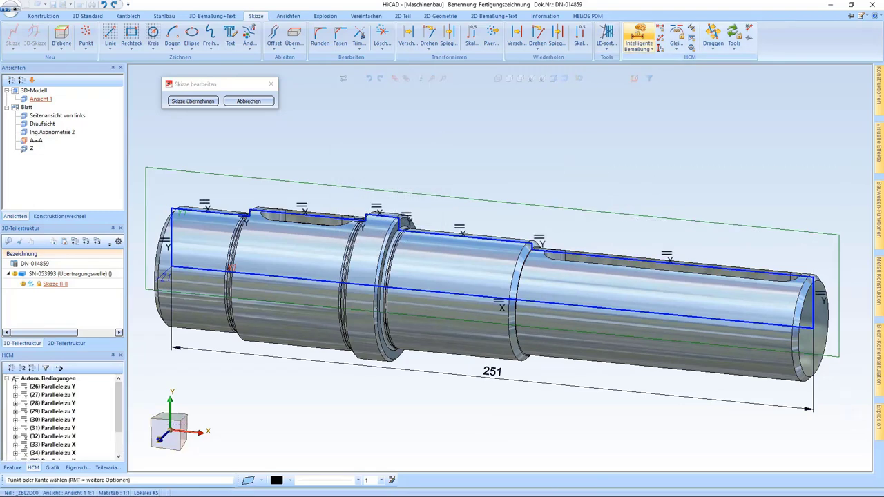
left_click(615, 253)
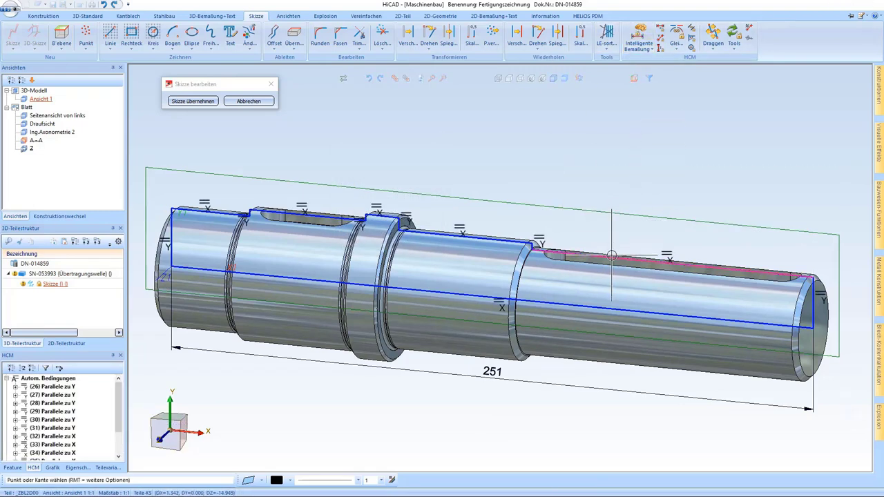
left_click(634, 178)
key("Return")
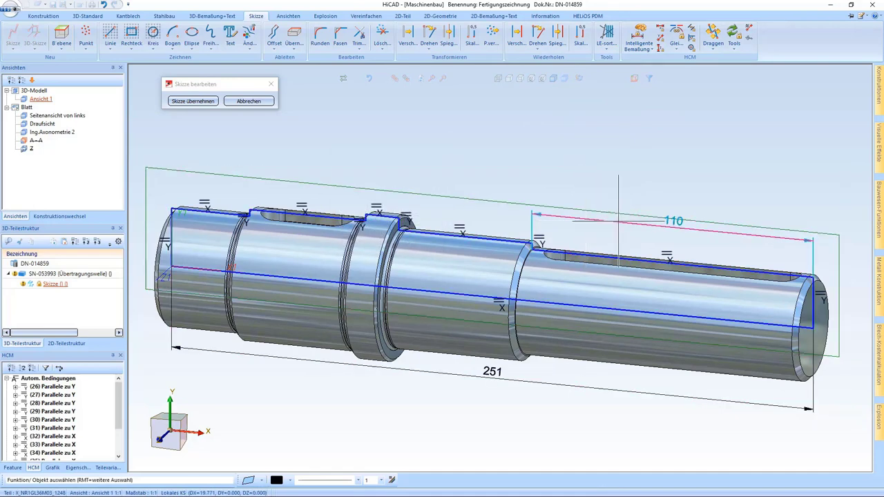
double_click(673, 229)
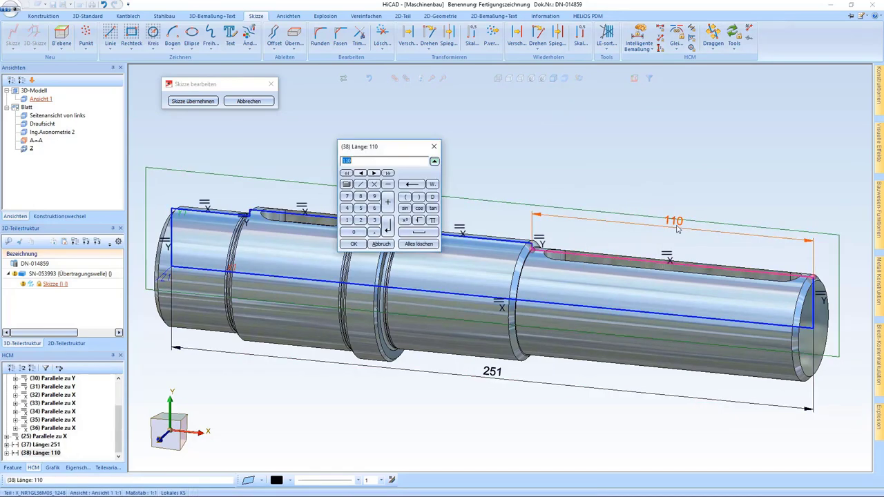
left_click(434, 147)
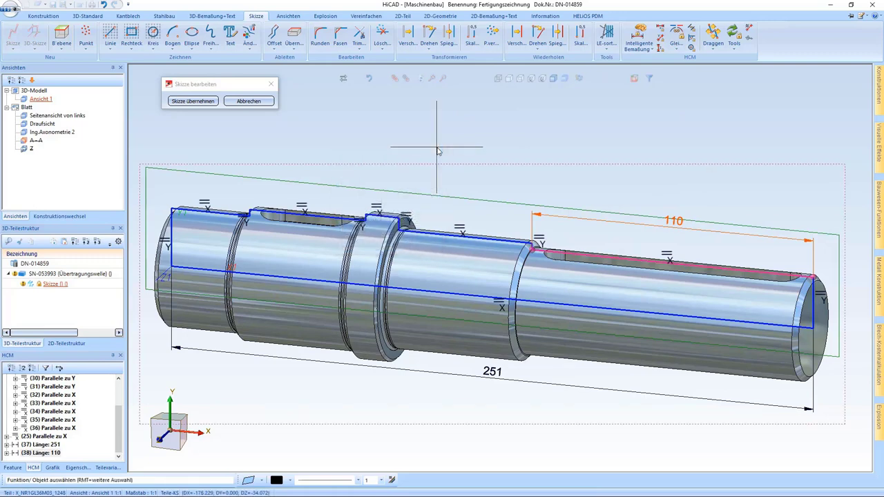
Undo the 110 and 251 dimensions, then accept the sketch with Skizze übernehmen.
scroll(477, 145, "down", 1)
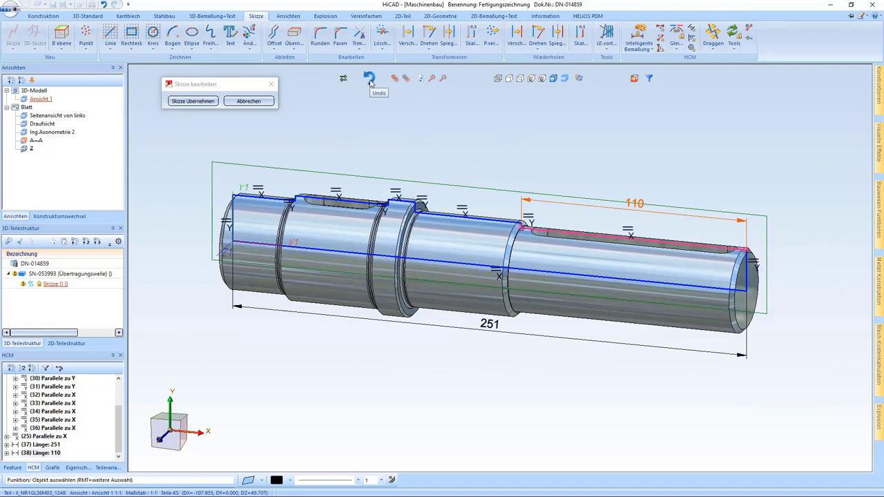
left_click(370, 80)
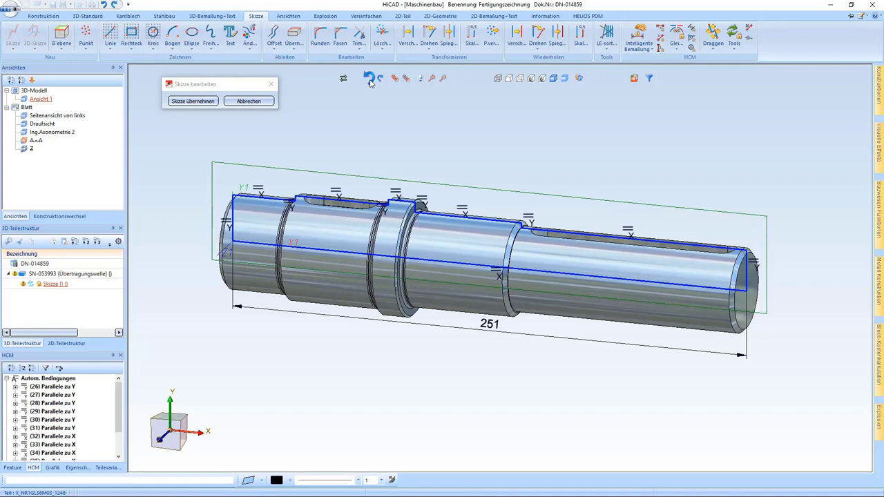
left_click(371, 80)
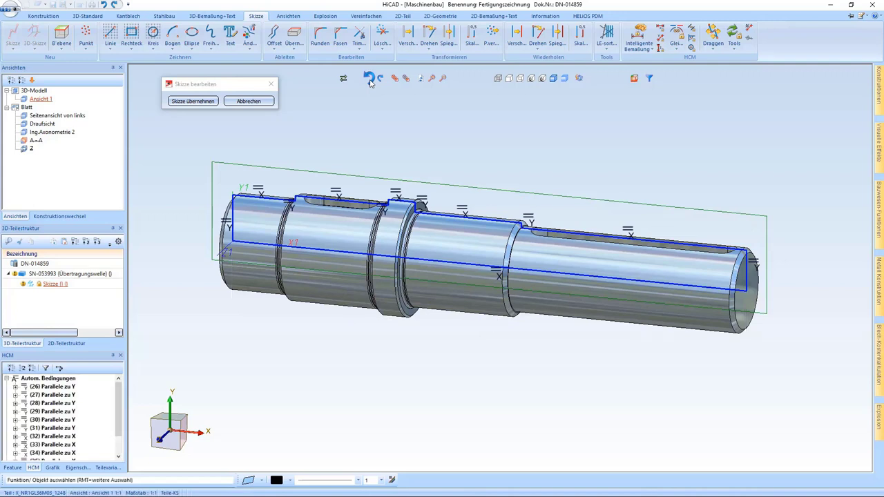
left_click(206, 101)
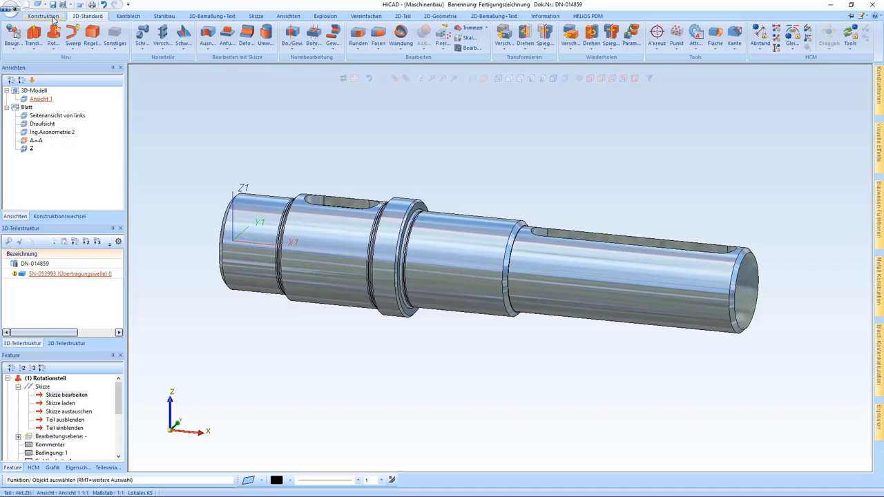
In Koordinatensystem-Anzeige settings, set axis length 38 and transparency 0.71.
left_click(54, 18)
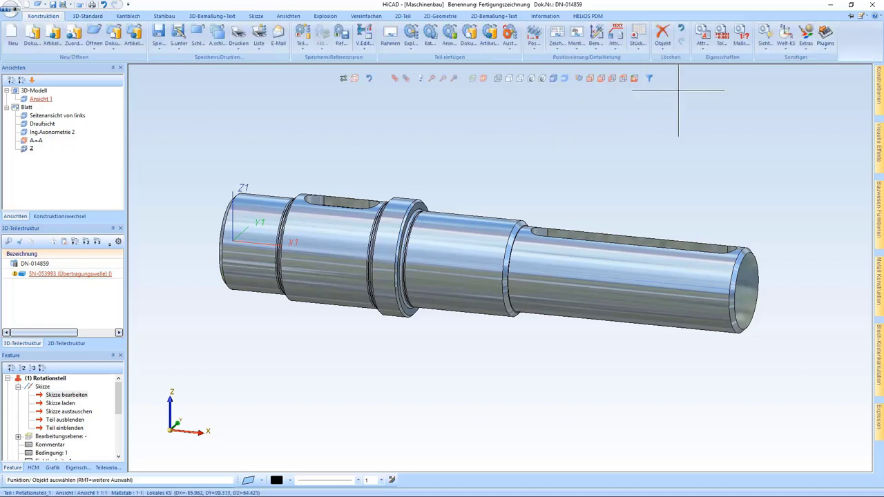
left_click(814, 45)
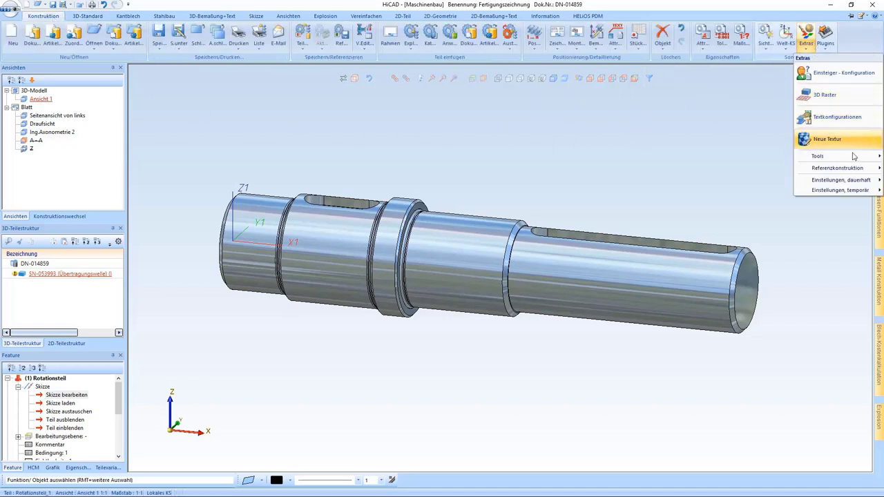
mouse_move(862, 180)
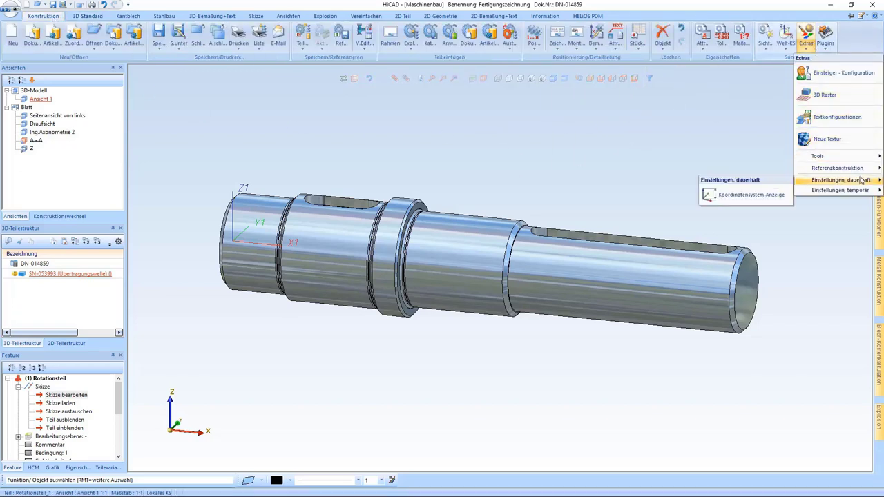
left_click(755, 197)
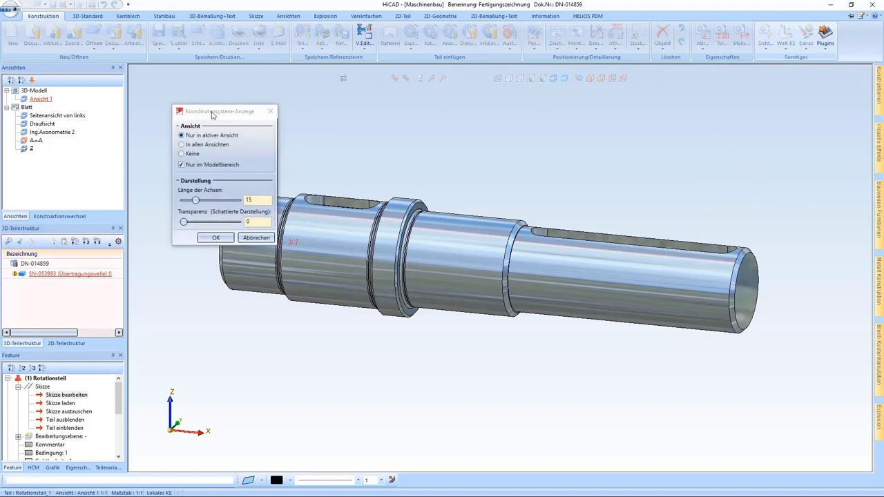
left_click_drag(213, 112, 171, 81)
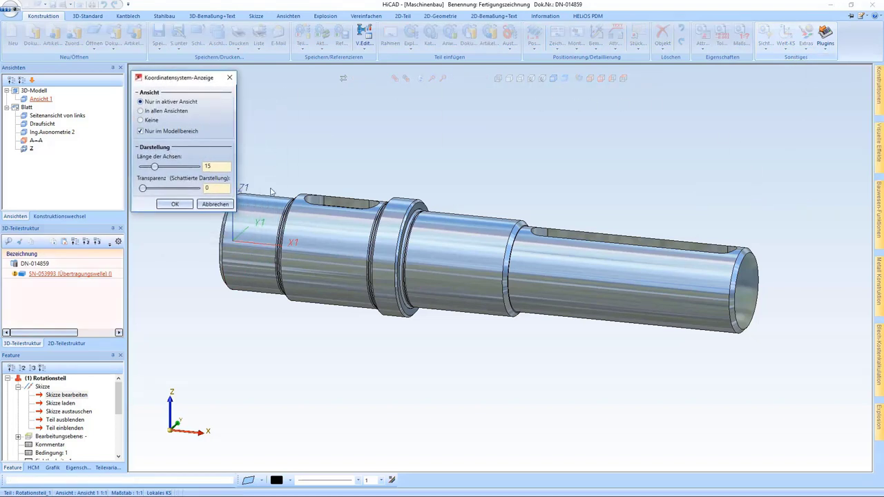
scroll(520, 221, "down", 2)
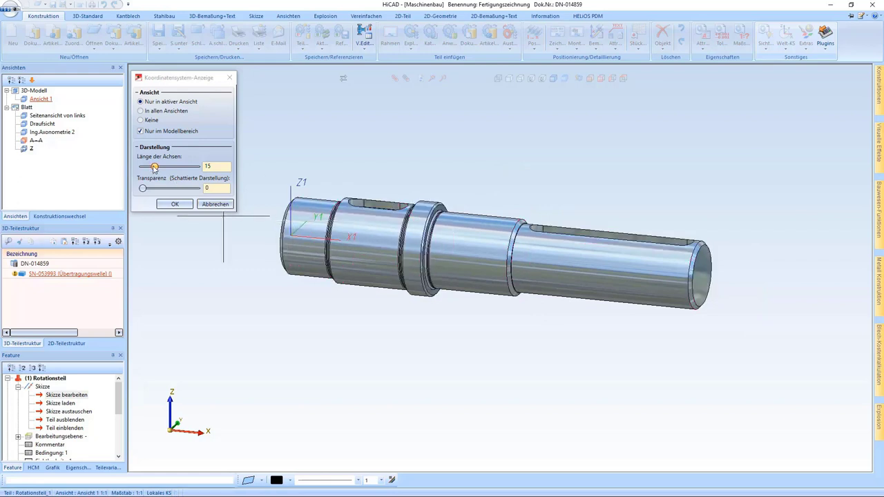
left_click_drag(154, 168, 174, 170)
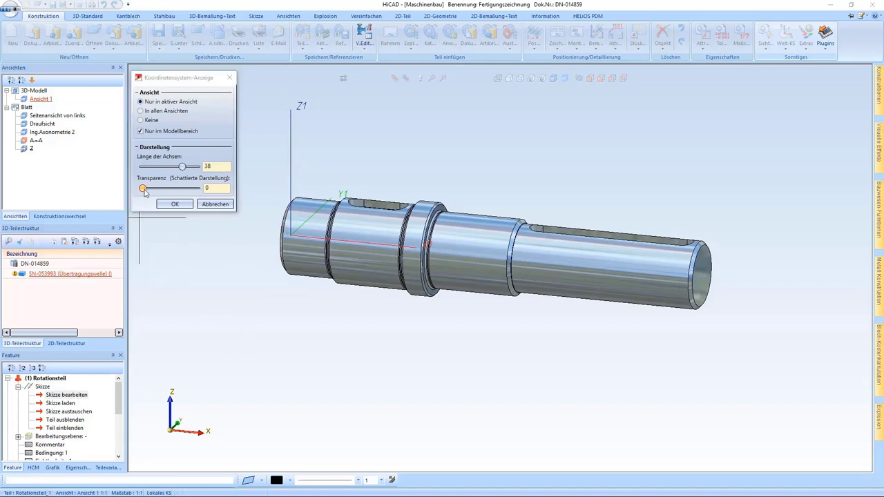
left_click_drag(144, 191, 184, 194)
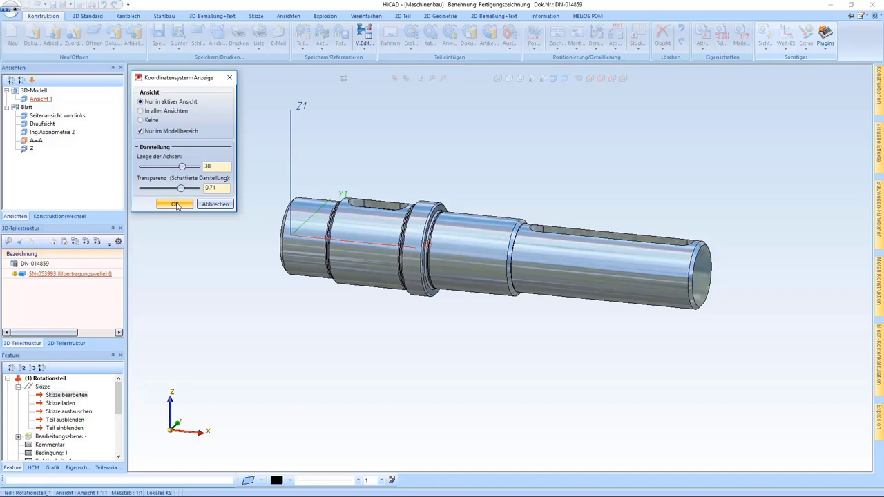
left_click(175, 204)
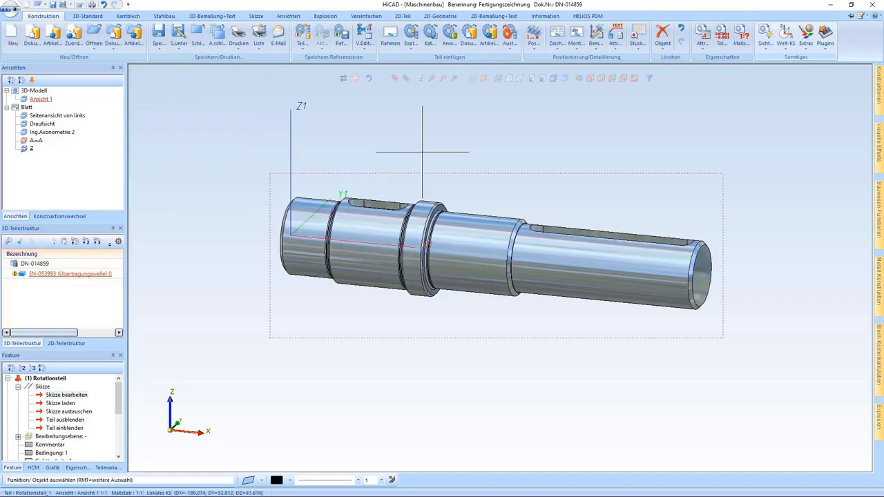
Change the Koordinatensystem-Anzeige transparency to 0.39, then refit the whole shaft in view.
left_click(472, 80)
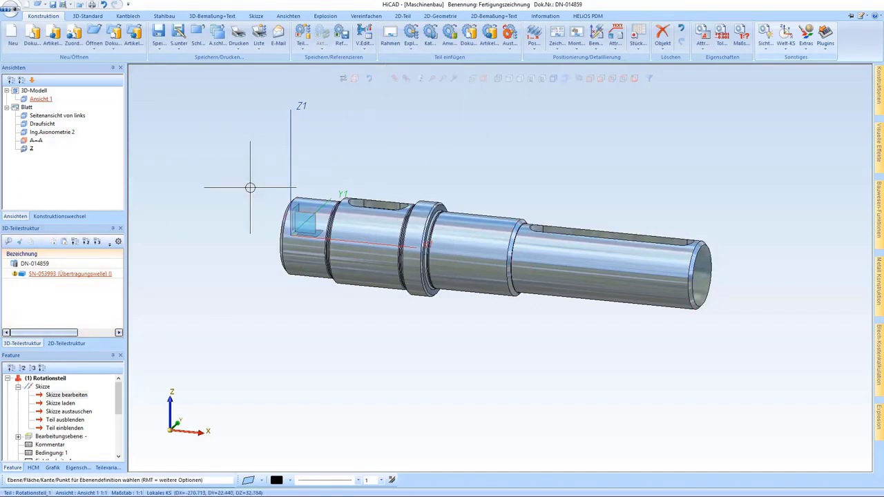
scroll(314, 218, "up", 2)
scroll(314, 219, "up", 4)
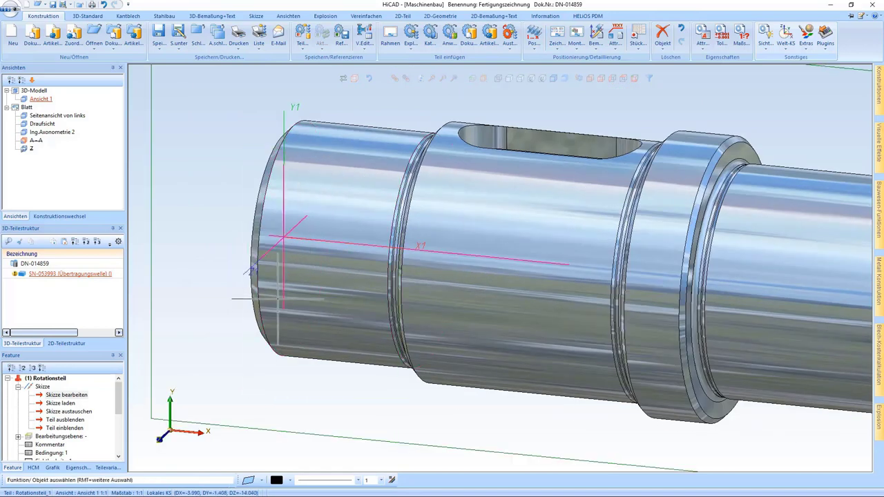
scroll(278, 298, "down", 3)
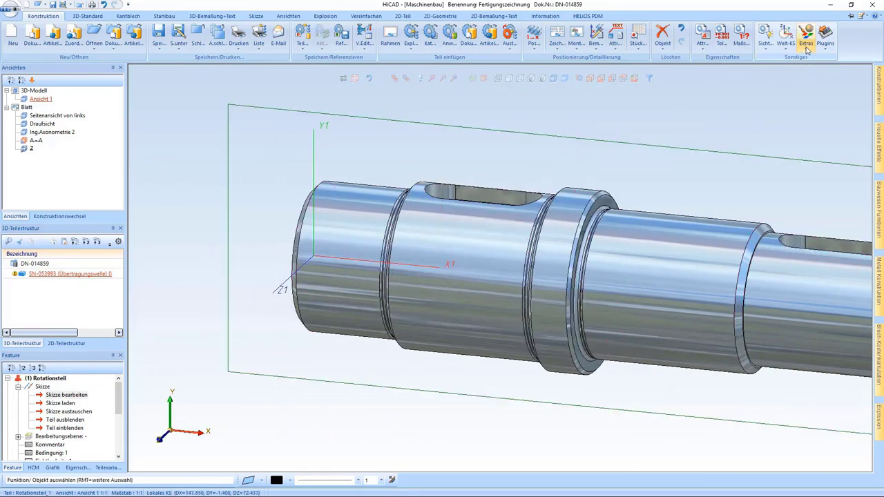
left_click(806, 48)
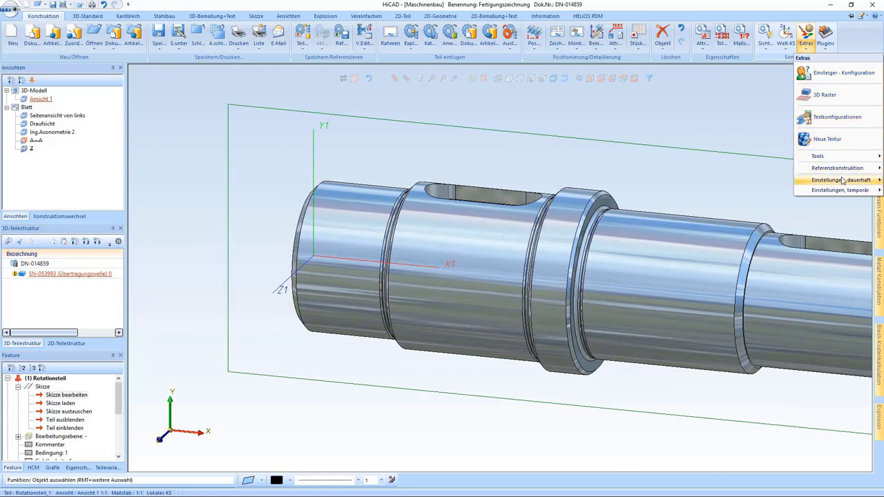
mouse_move(842, 181)
left_click(635, 258)
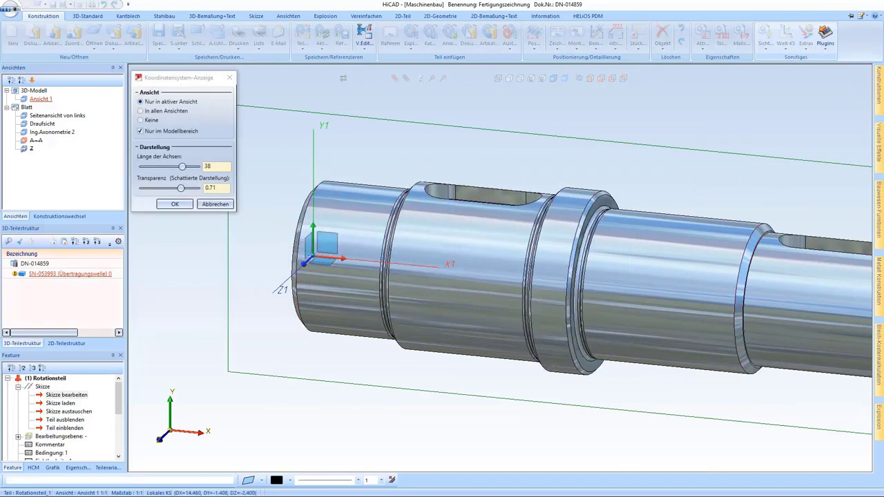
scroll(201, 252, "up", 5)
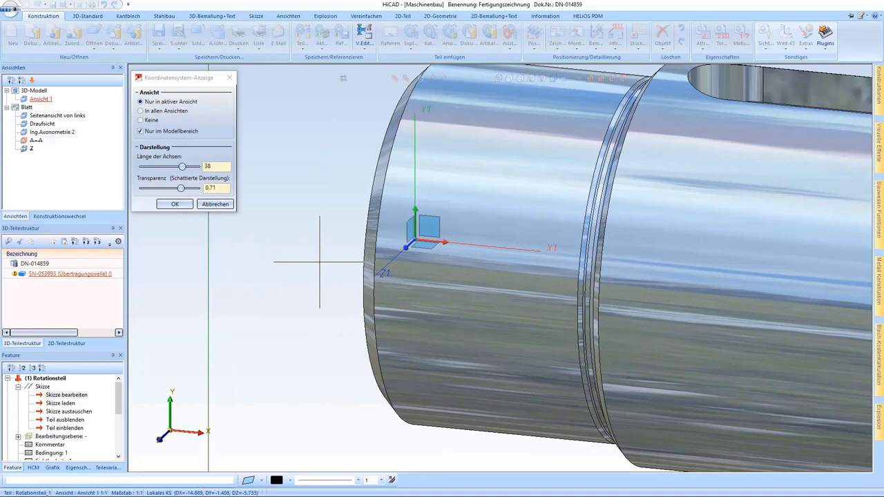
left_click(181, 189)
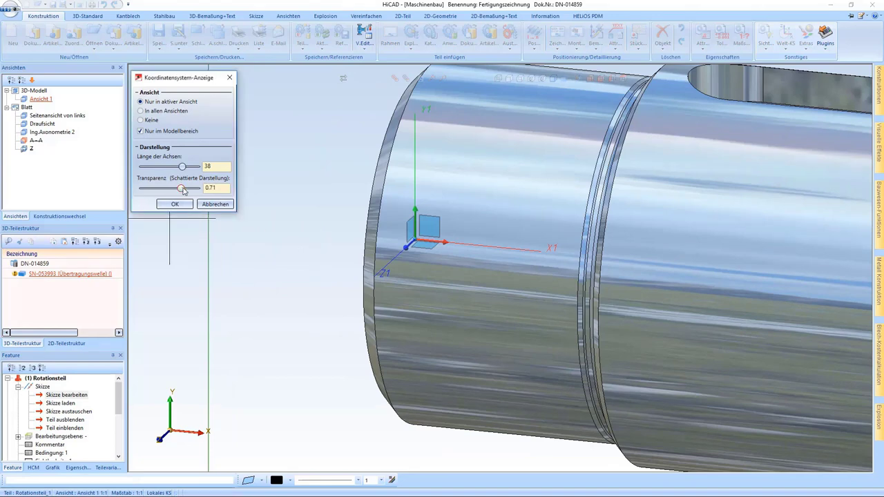
left_click_drag(183, 191, 163, 198)
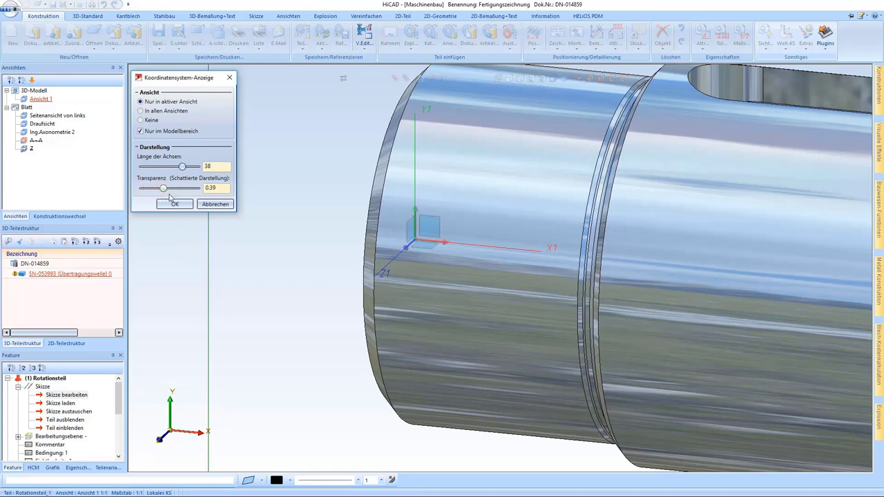
left_click(174, 204)
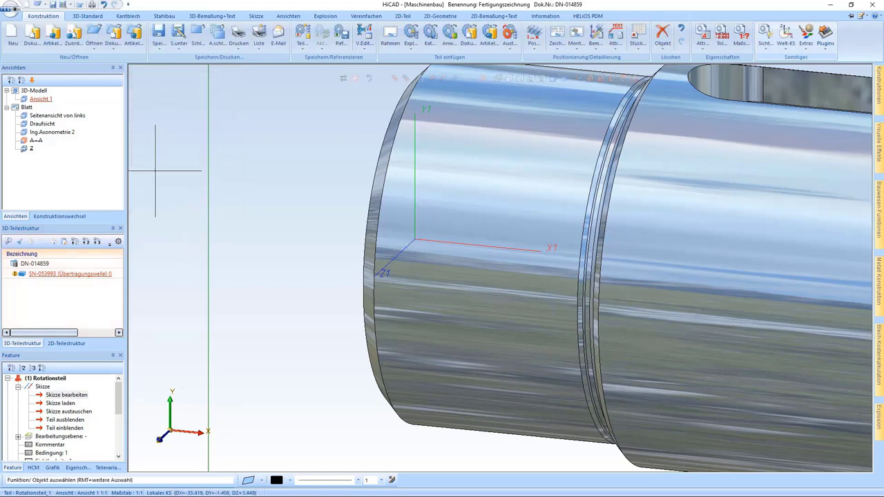
key("Home")
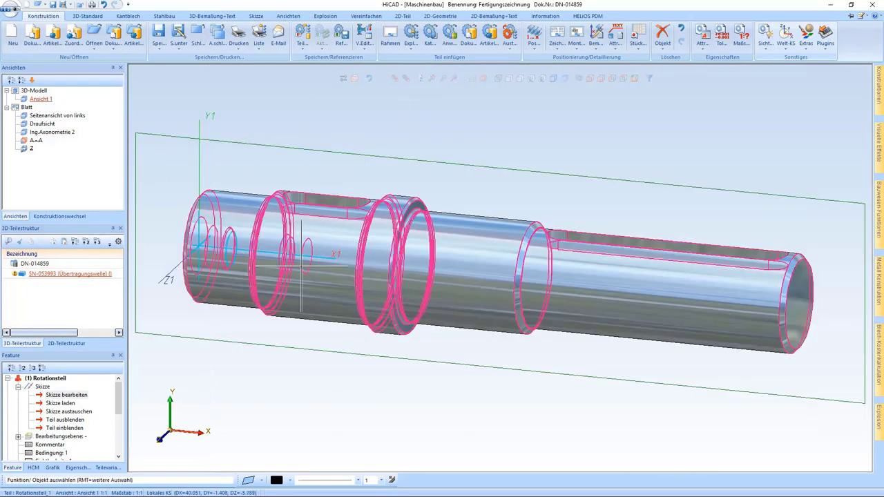